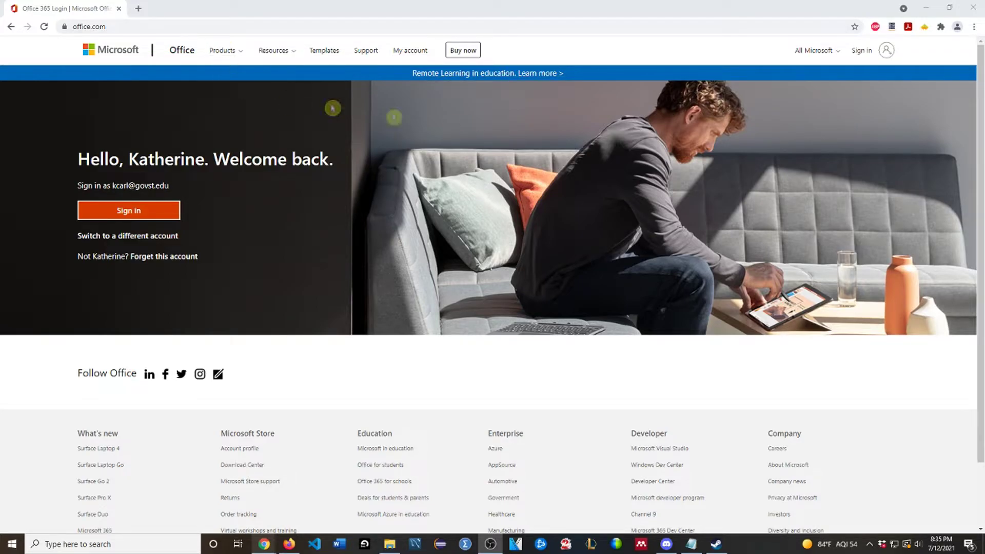
Step: Sign in with the listed account and bring up the Install Office options
left_click(864, 51)
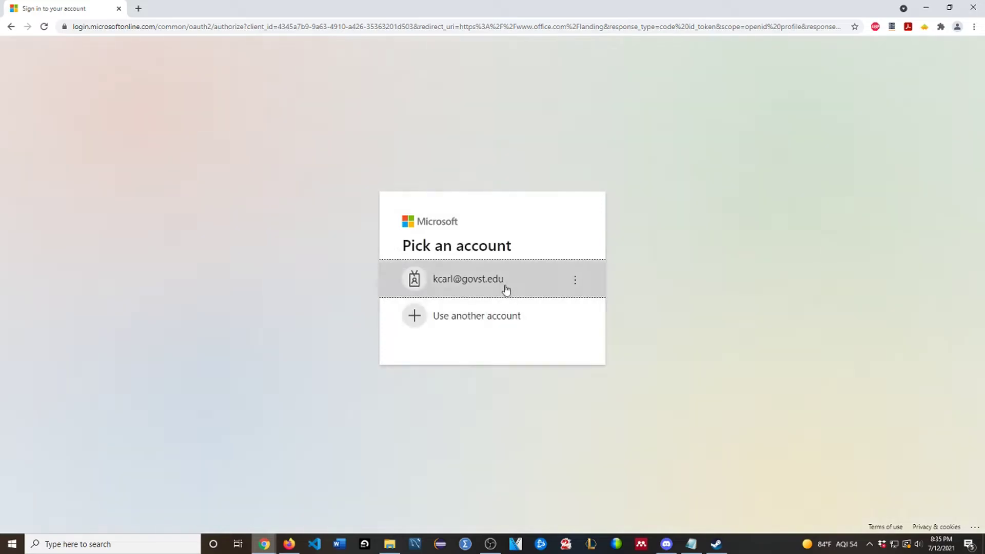
left_click(492, 279)
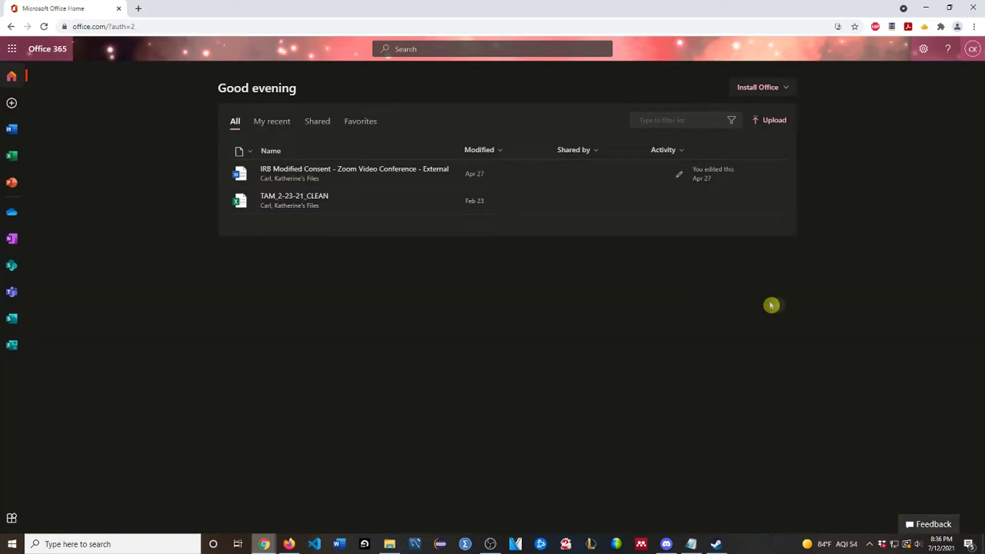
left_click(777, 88)
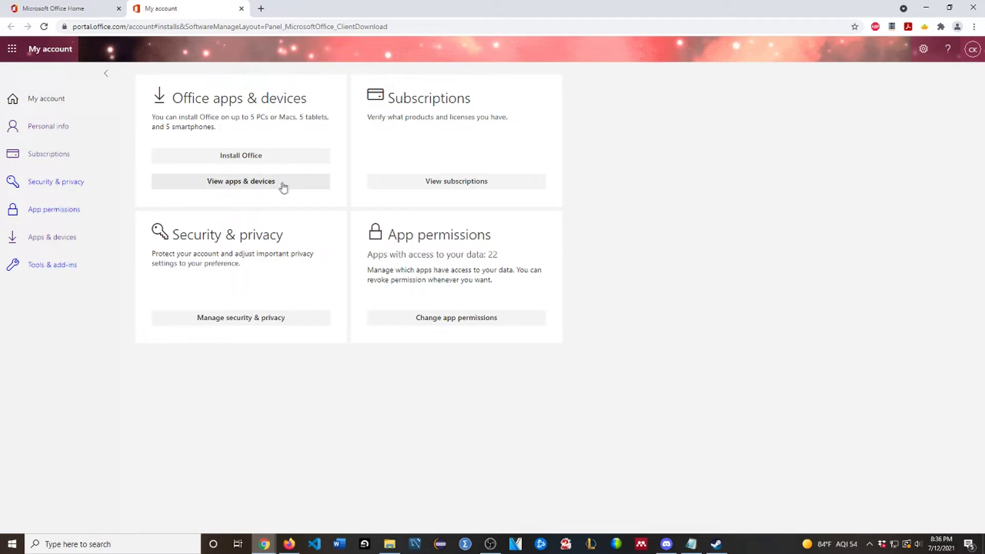
Step: Go to the Apps & devices page showing Office language and version install settings
left_click(278, 183)
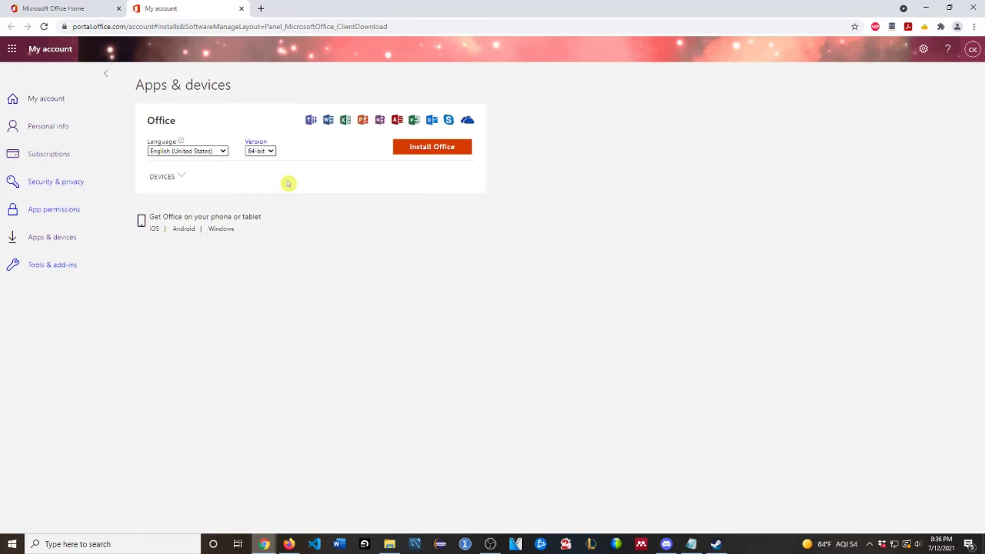
Step: Set the Office version dropdown to 64-bit, with English (United States) as the language
left_click(260, 152)
left_click(299, 180)
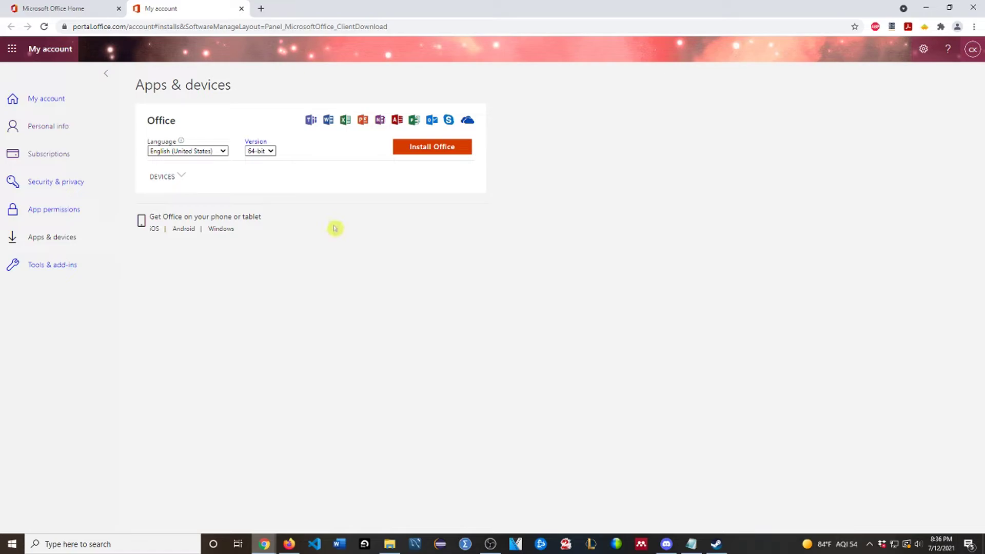